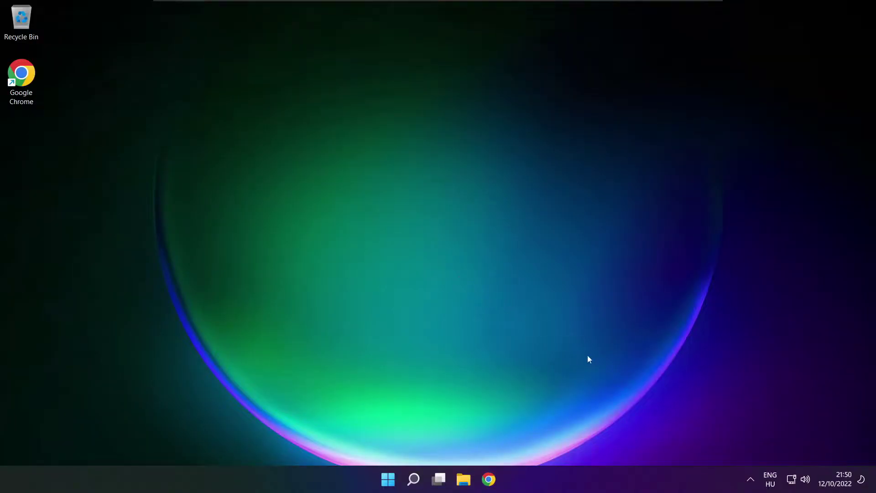
Change the Quick Settings sound output from CABLE Input to Speakers (High Definition Audio Device).
click(806, 479)
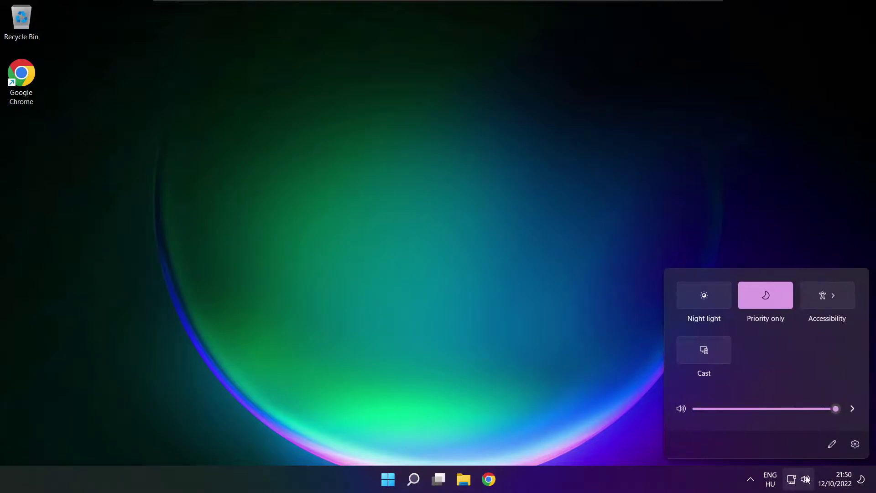
click(853, 410)
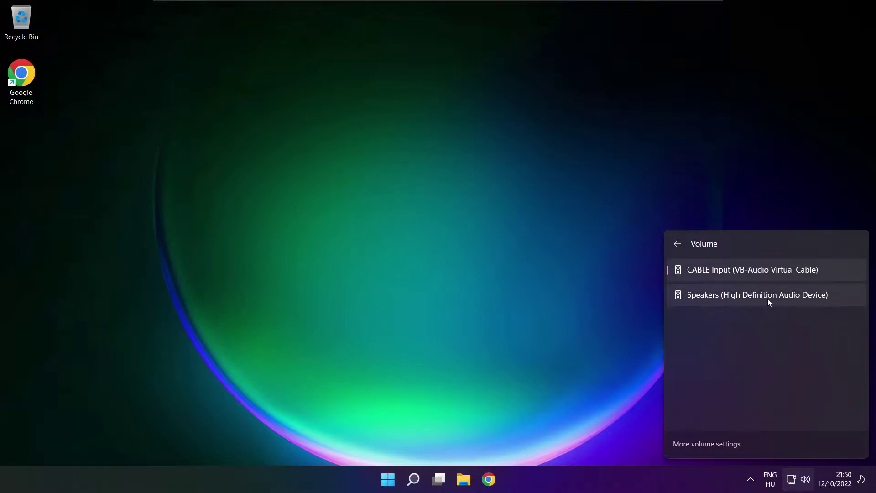
click(836, 300)
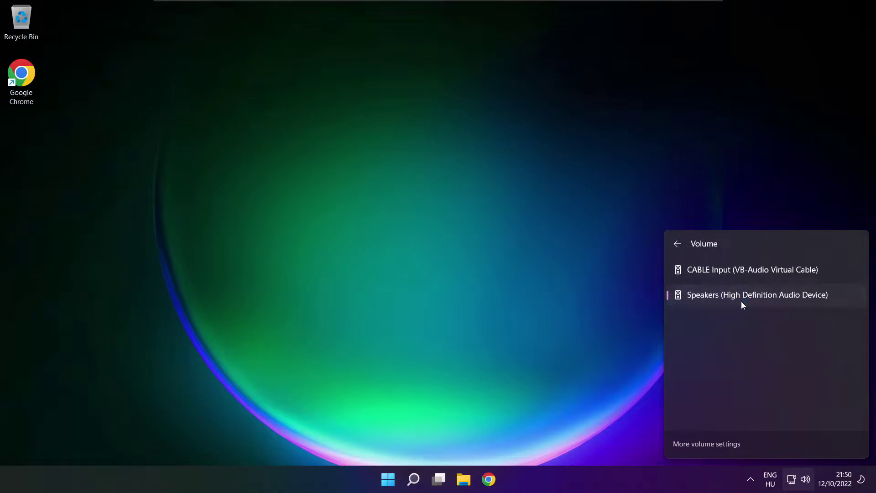
click(464, 269)
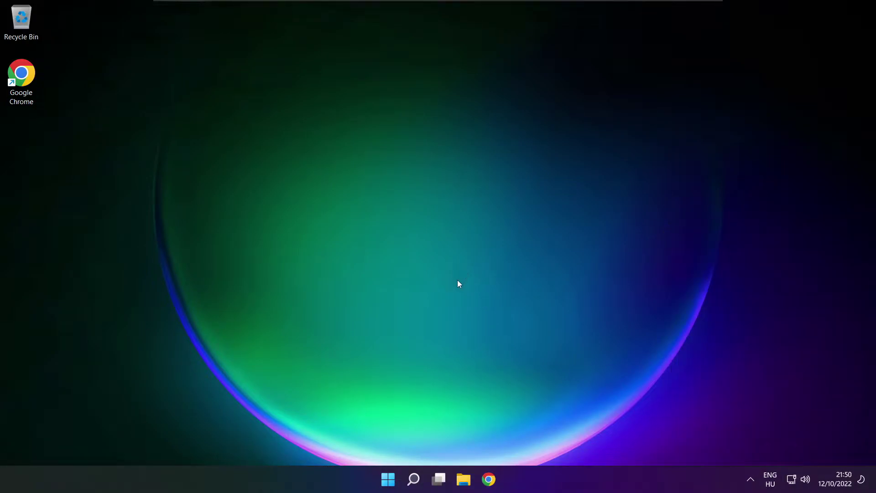
click(388, 479)
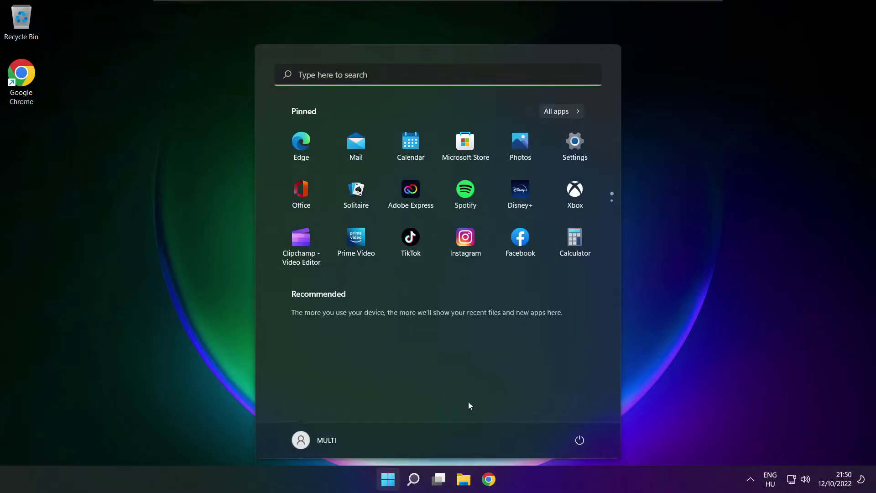
click(581, 440)
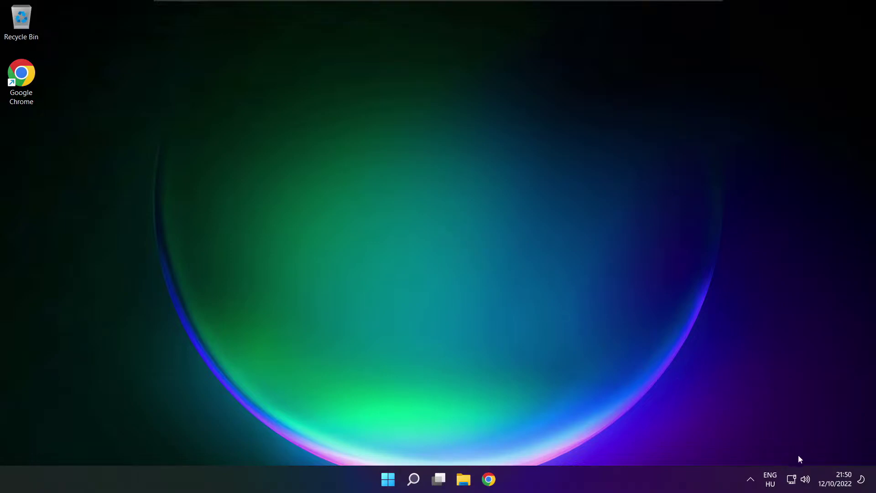
Open the System > Sound settings page and test the output volume slider, leaving it at 100.
click(807, 482)
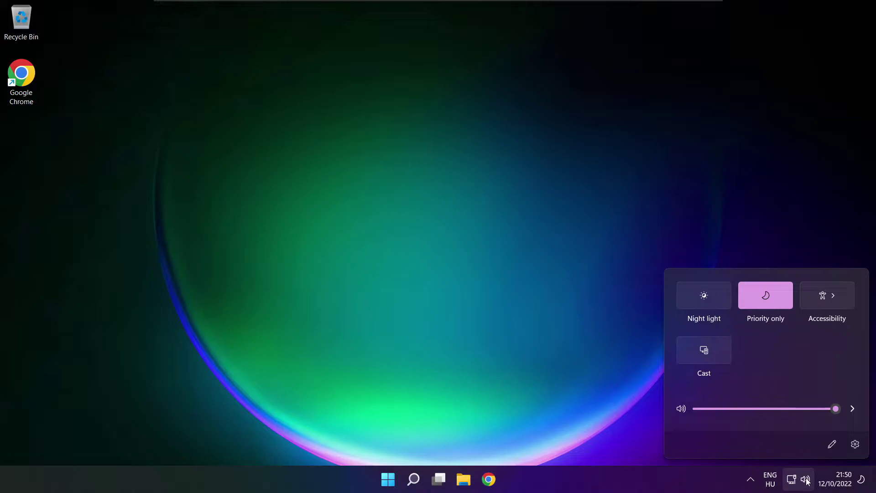
click(852, 409)
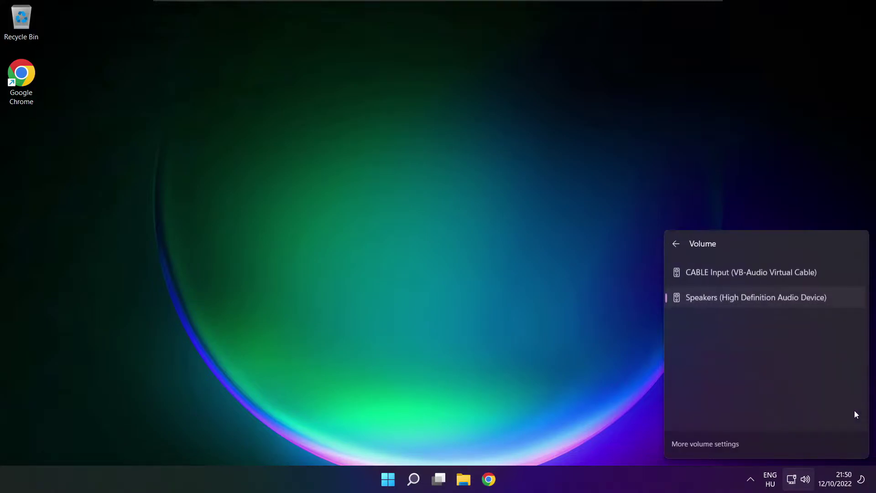
click(710, 445)
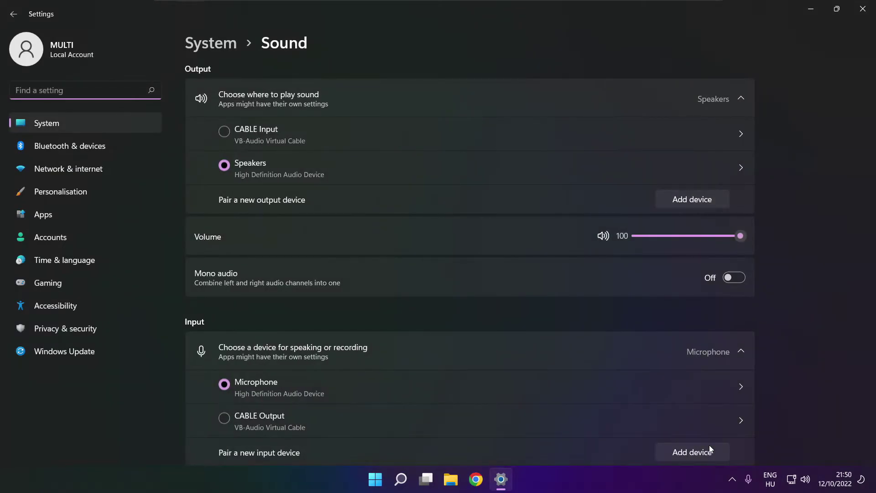
click(228, 166)
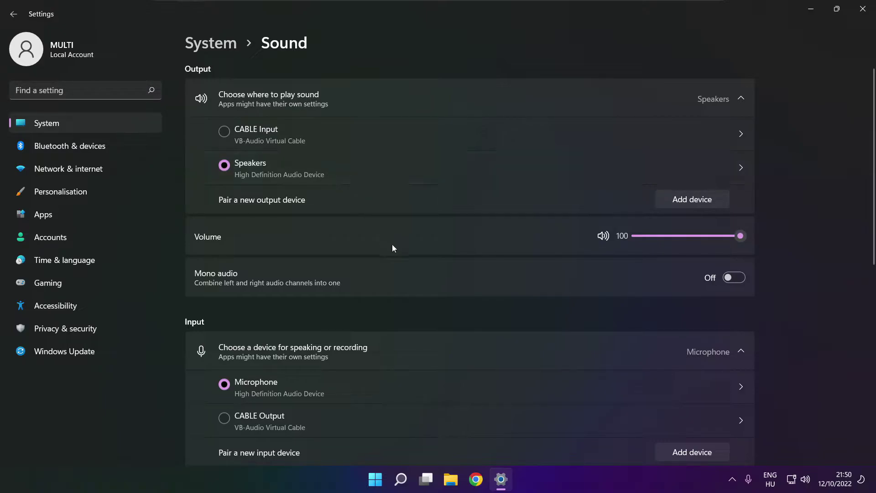
drag(704, 237, 756, 236)
drag(874, 231, 871, 379)
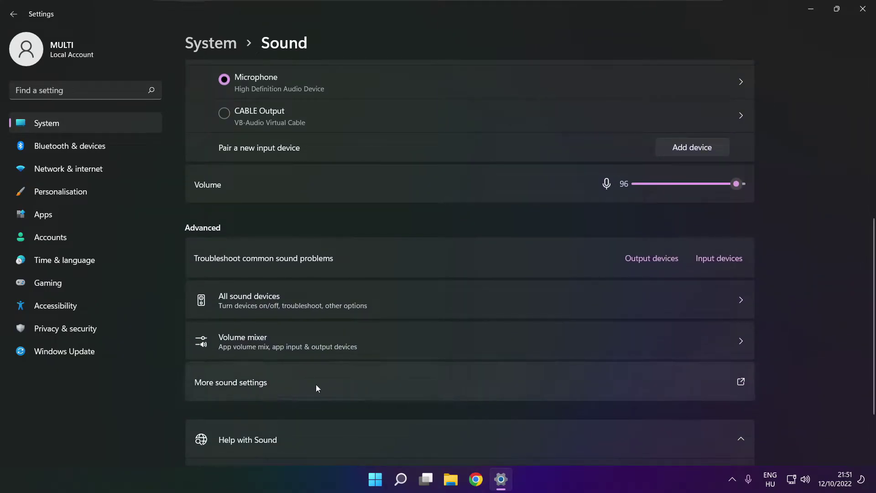
Disable the CABLE Input playback device in the Sound panel and bring up Speakers' actions.
click(361, 385)
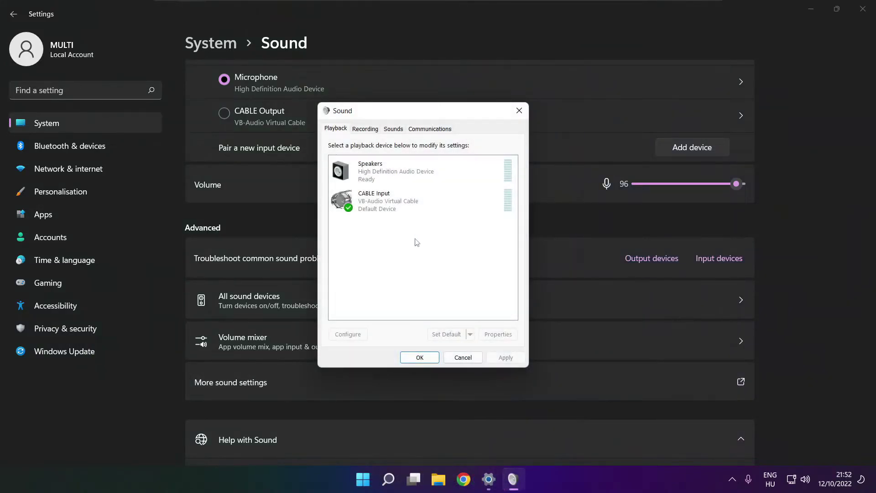
click(375, 209)
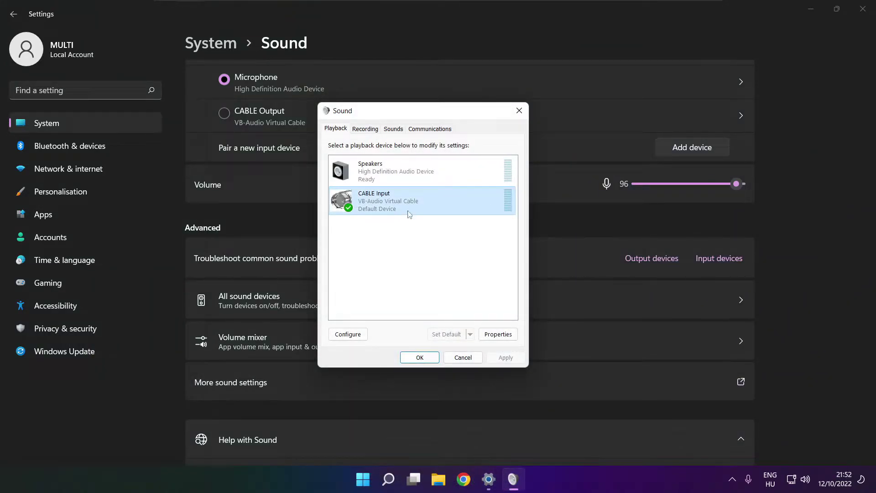
right_click(463, 200)
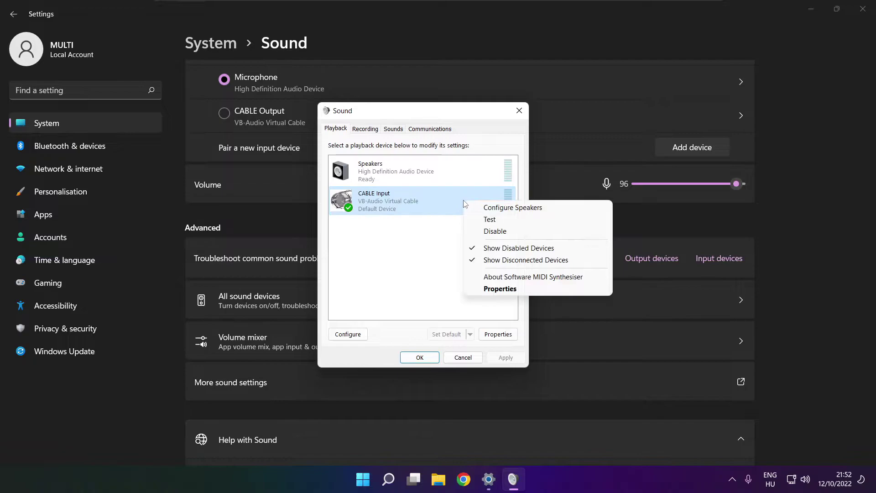
click(495, 231)
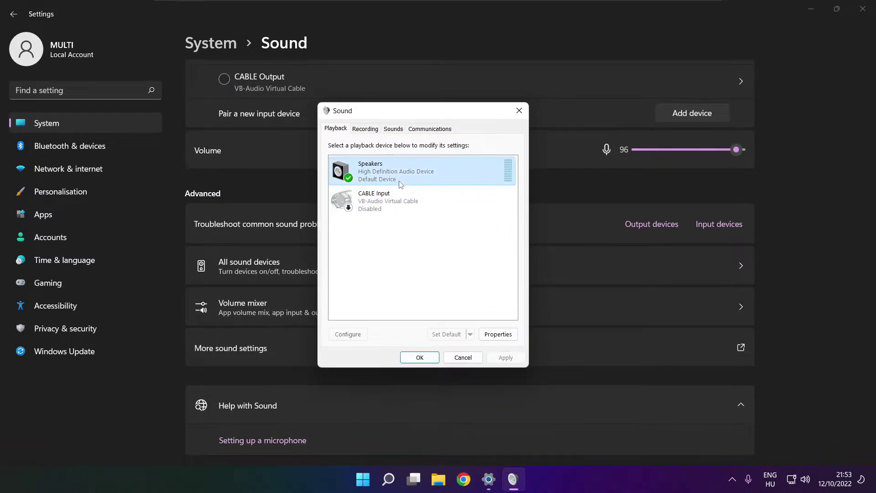
click(402, 182)
right_click(424, 174)
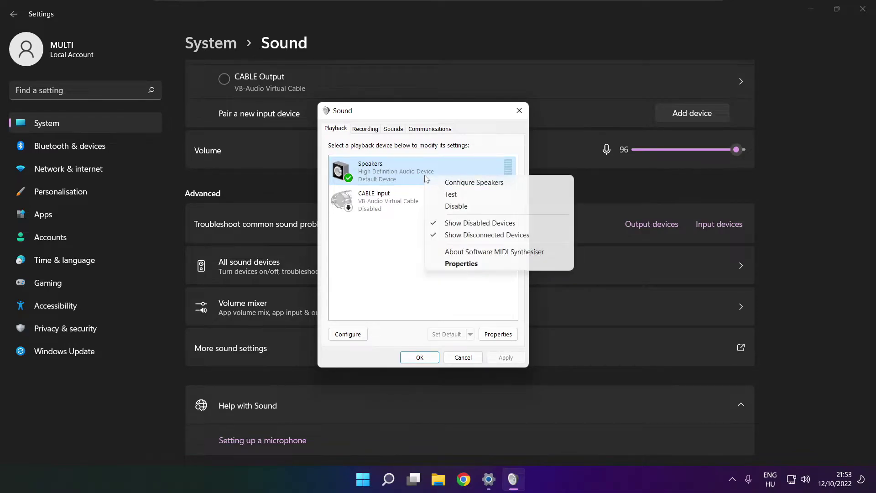
Configure the Speakers as 7.1 Surround, keeping all optional and full-range speakers.
click(484, 183)
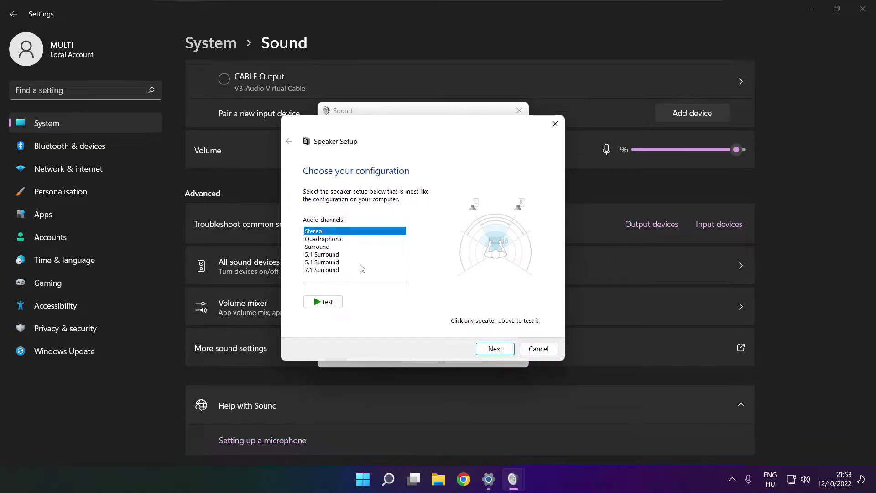
click(326, 271)
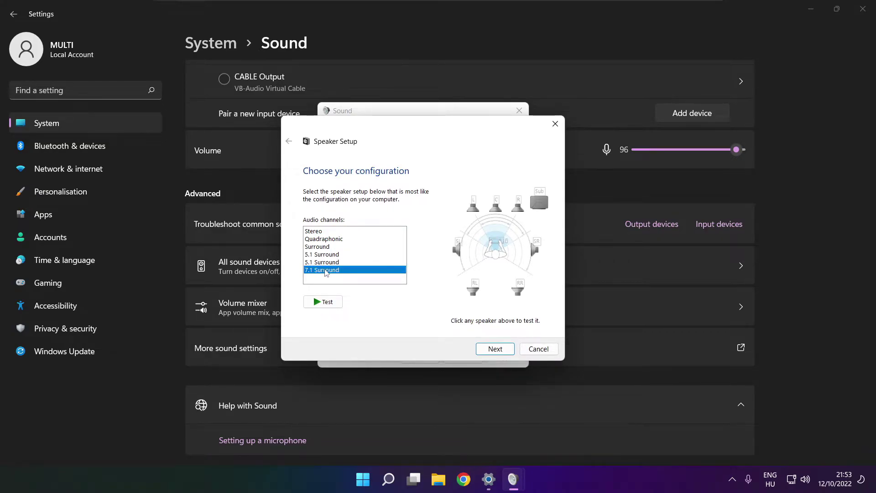
click(495, 349)
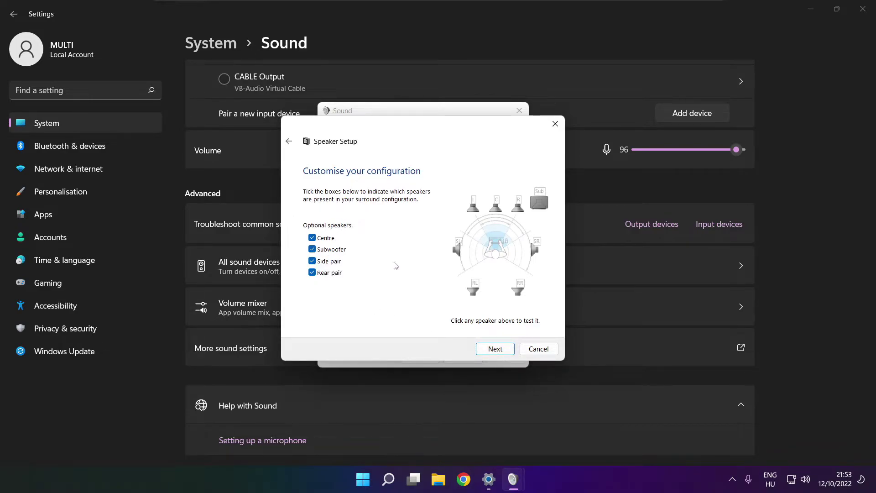
click(492, 349)
click(493, 351)
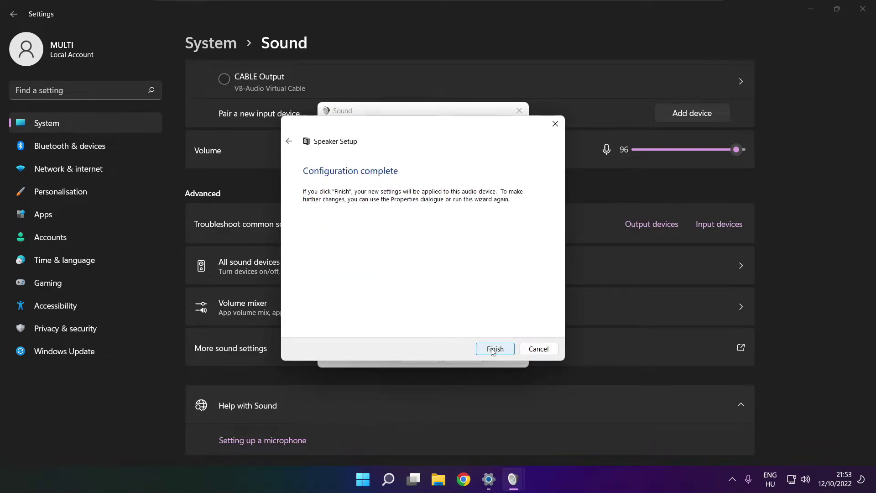
click(493, 349)
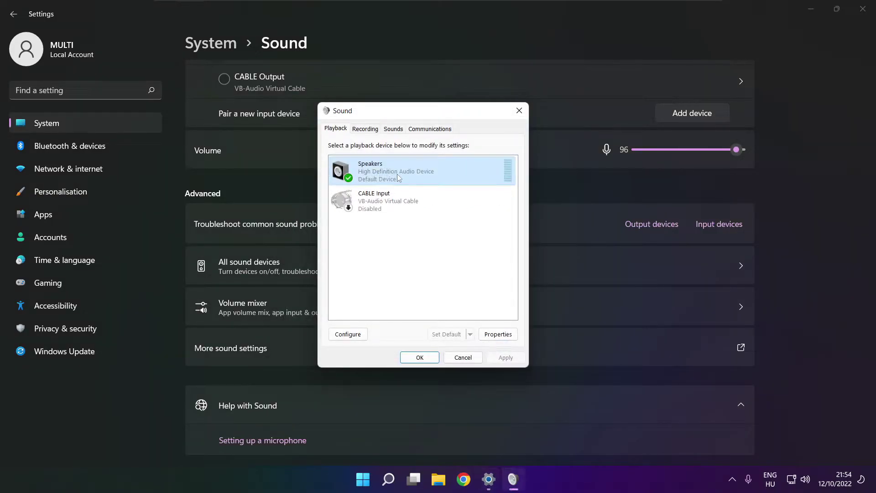
Tick Disable all enhancements in Speakers Properties and apply the change.
click(498, 335)
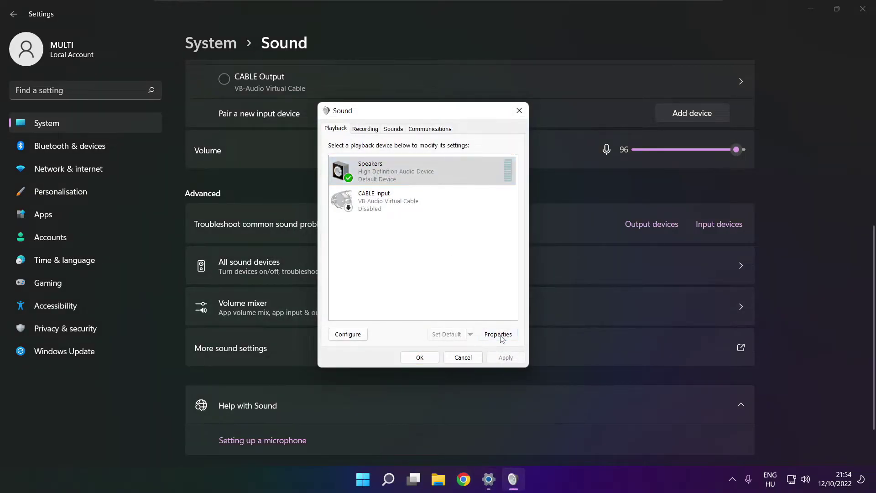
drag(413, 155, 396, 128)
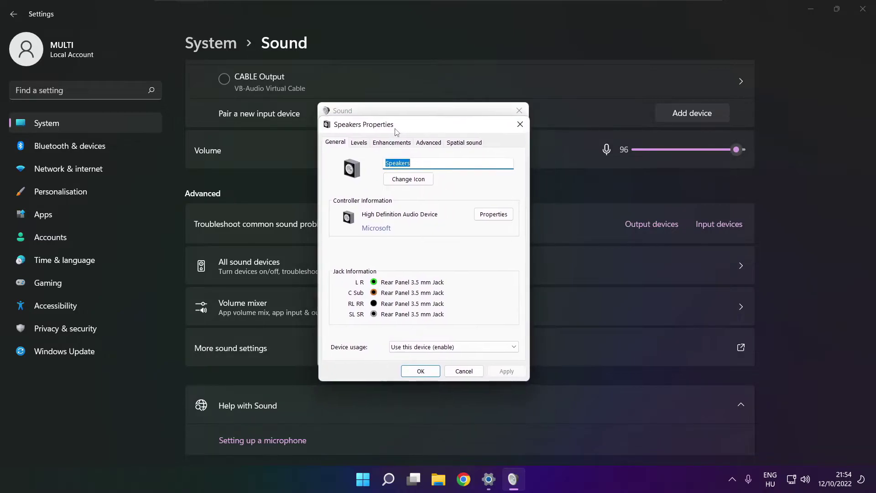
click(392, 143)
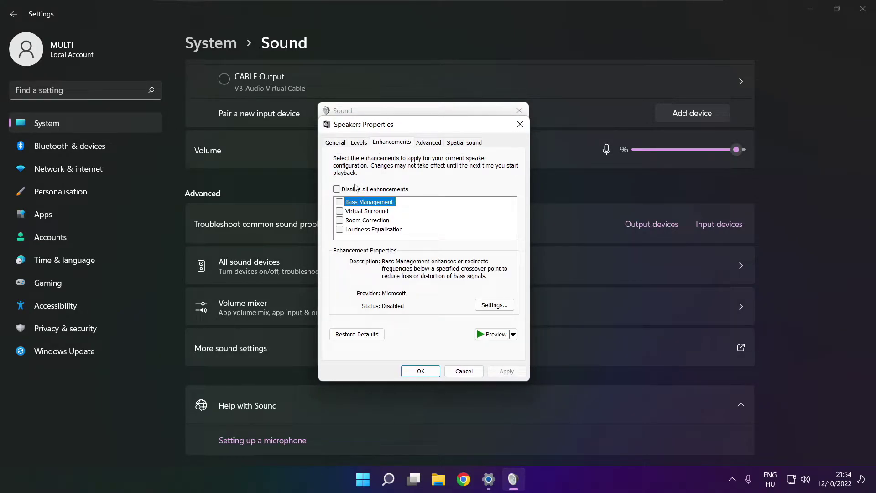
click(338, 190)
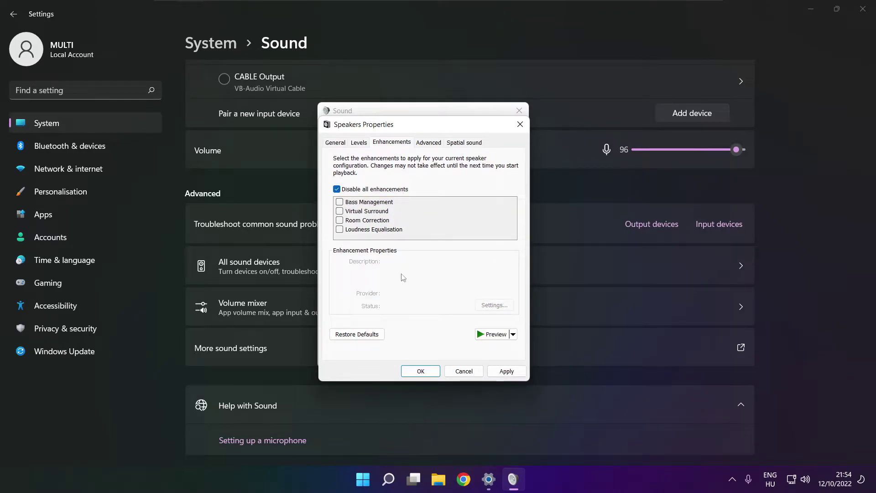
click(513, 374)
Keep the Speakers default format at 16 bit, 48000 Hz (DVD Quality).
click(426, 145)
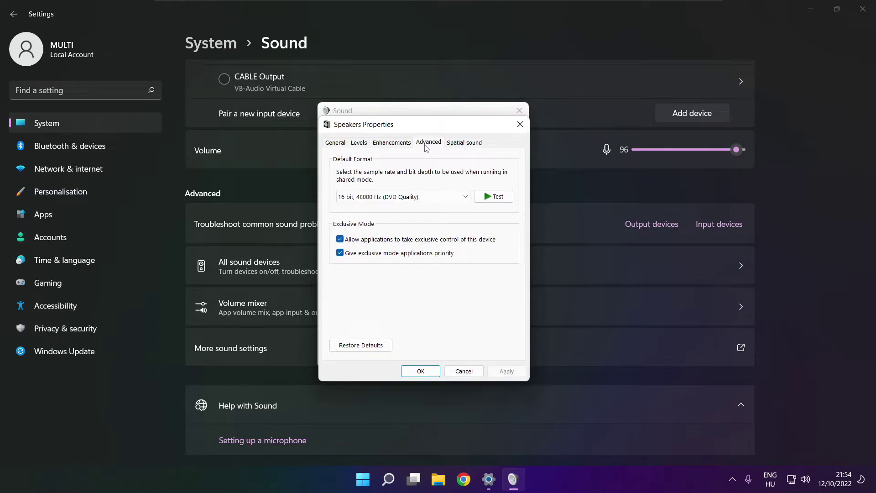
click(466, 197)
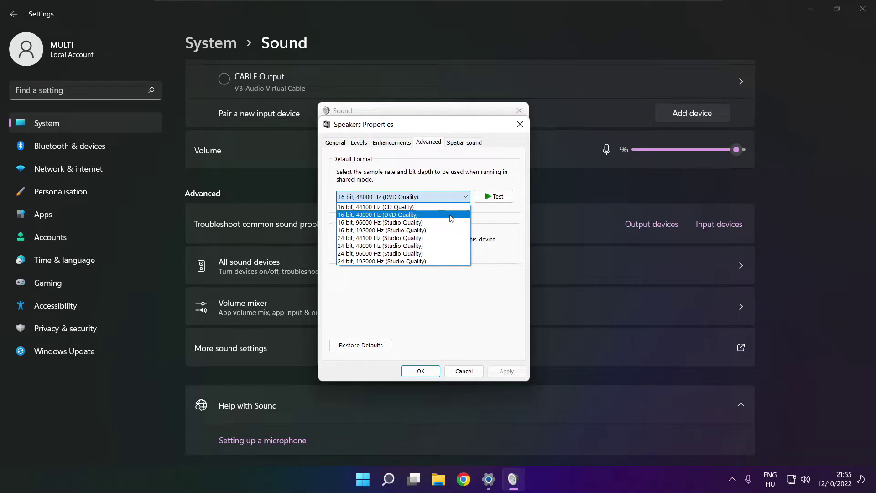
click(451, 218)
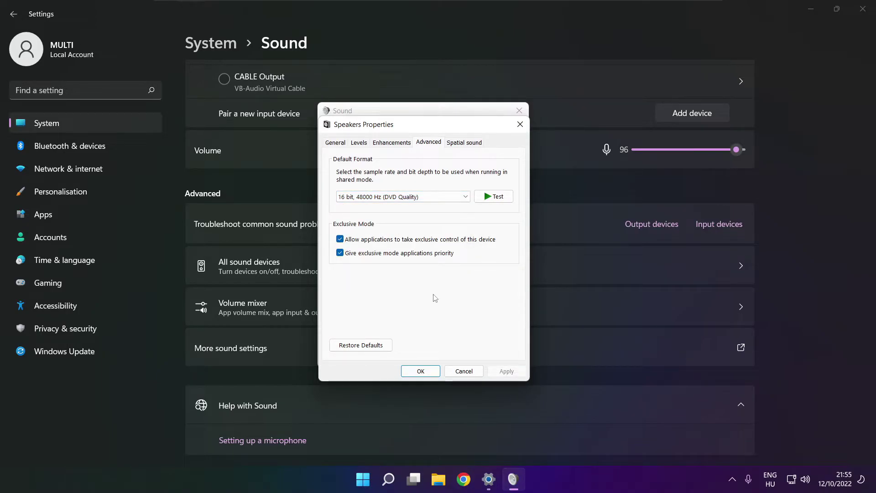
Confirm Speakers Properties and the Sound dialog with OK, then close Settings.
click(420, 371)
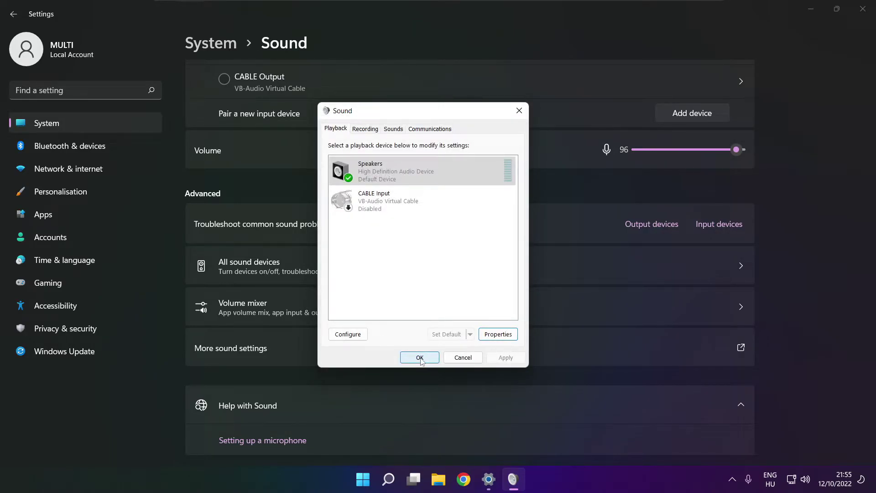
click(420, 358)
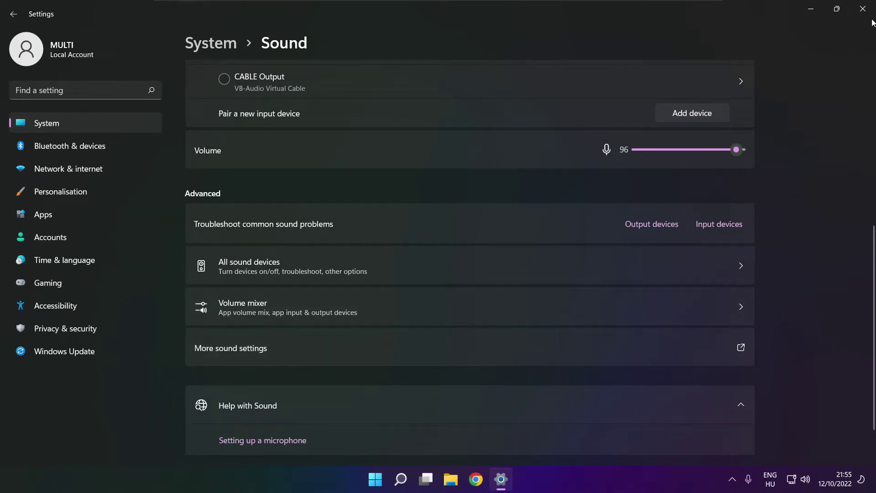
click(862, 8)
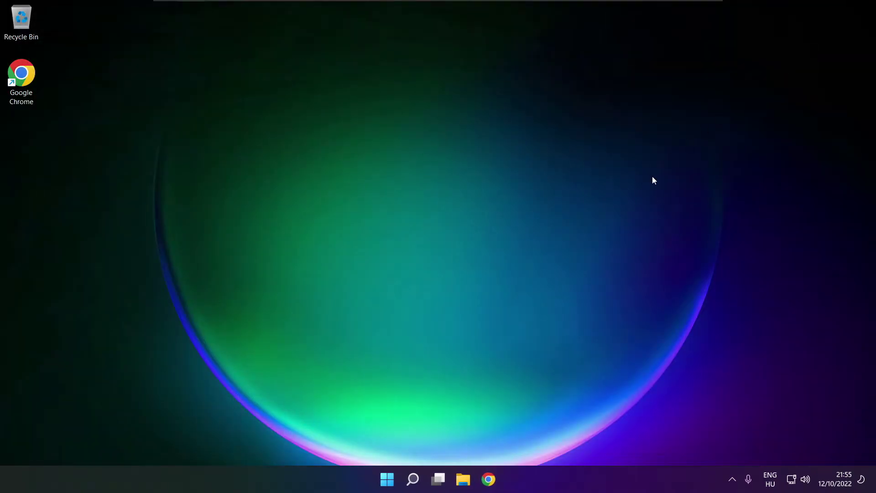
Search Windows for 'device manager'.
click(387, 479)
click(580, 439)
click(417, 473)
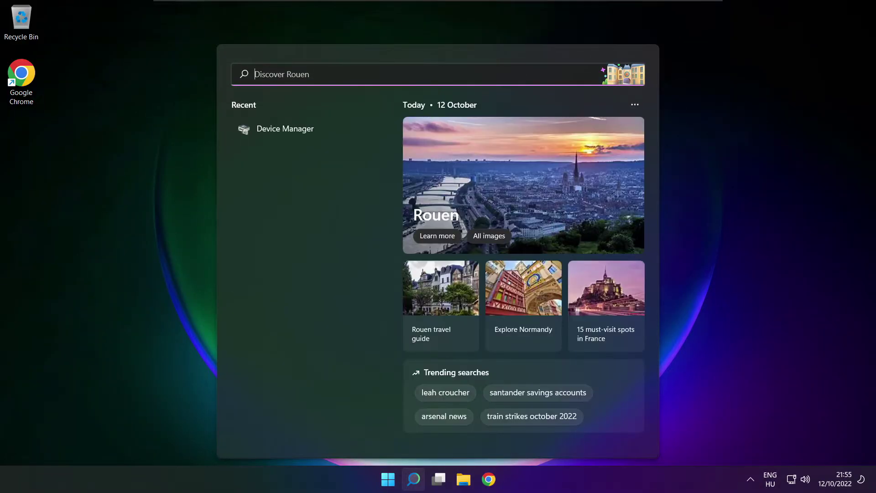
text(devicedevice manager)
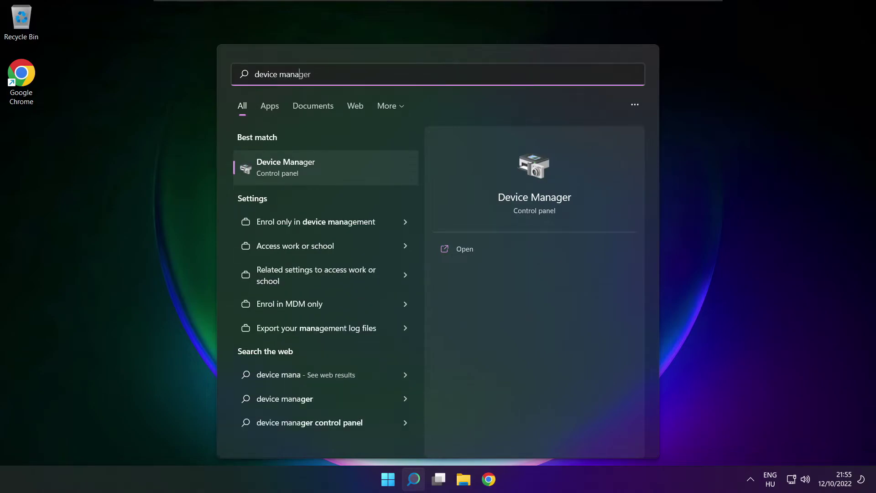
Launch Device Manager, expand Sound, video and game controllers, and right-click High Definition Audio Device.
click(338, 167)
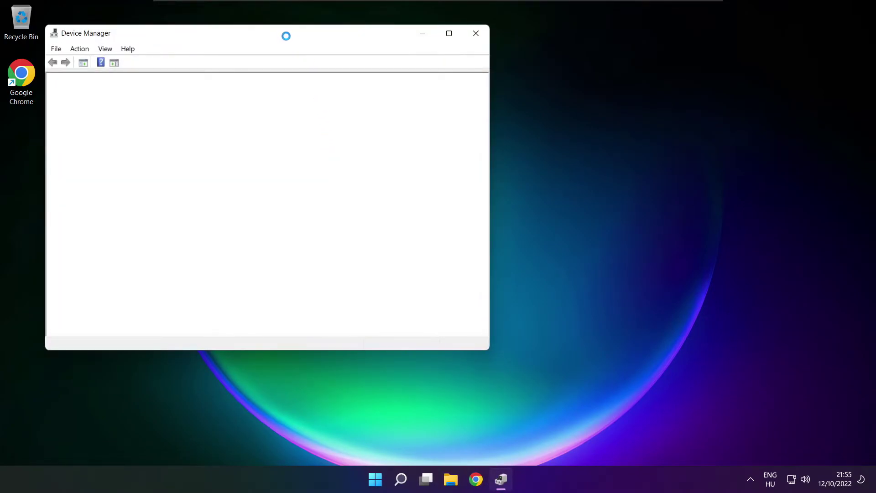
drag(276, 36, 459, 83)
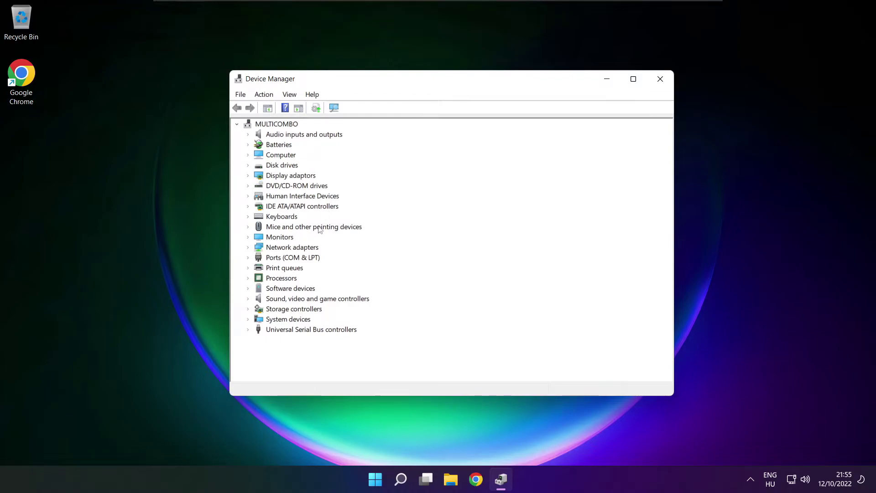
click(258, 300)
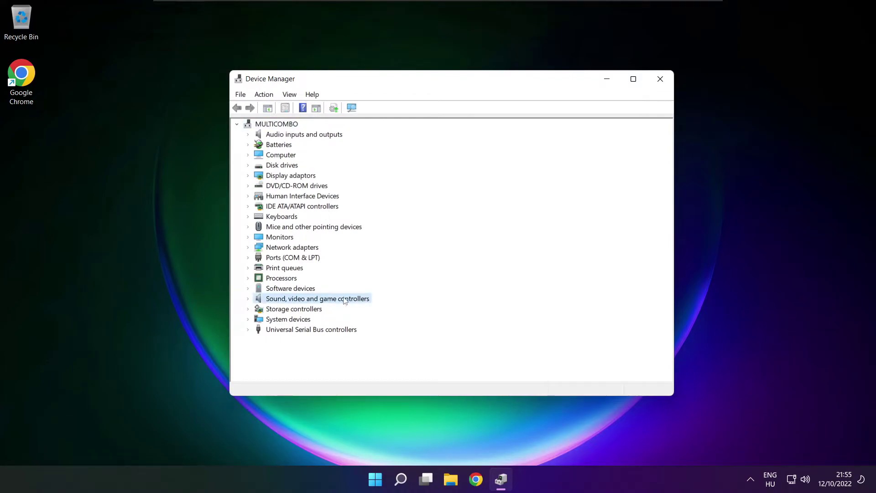
click(250, 299)
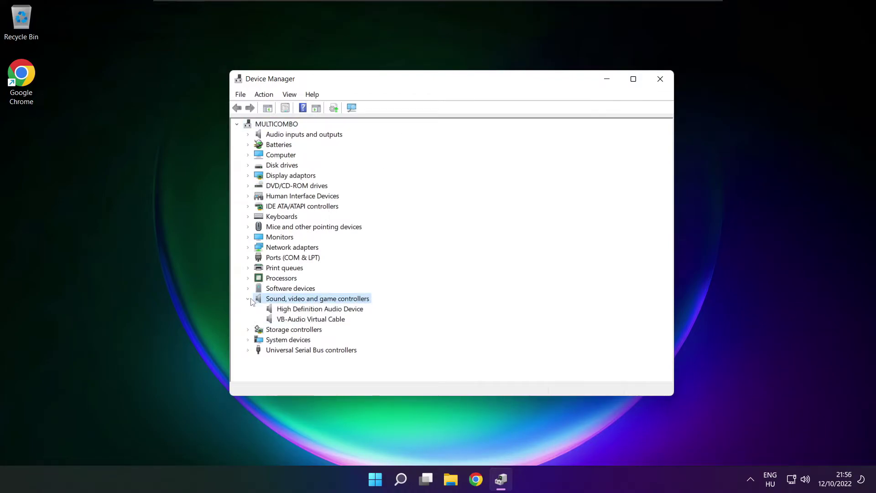
click(289, 310)
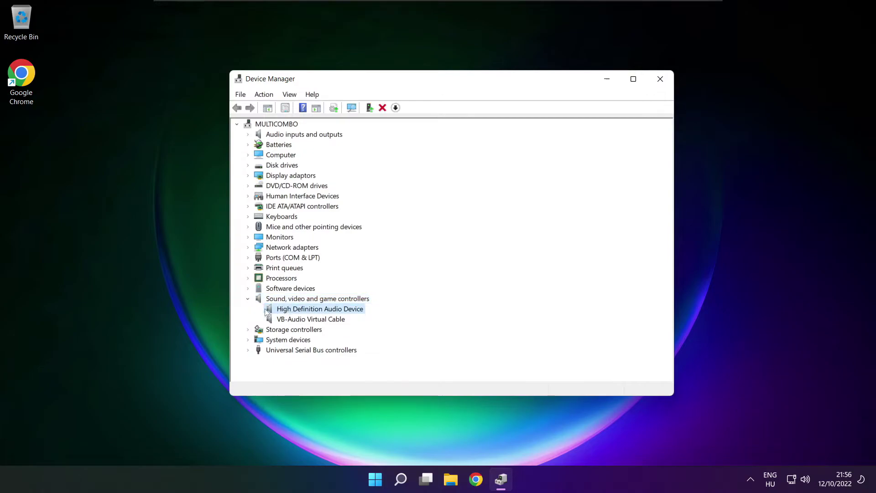
right_click(313, 311)
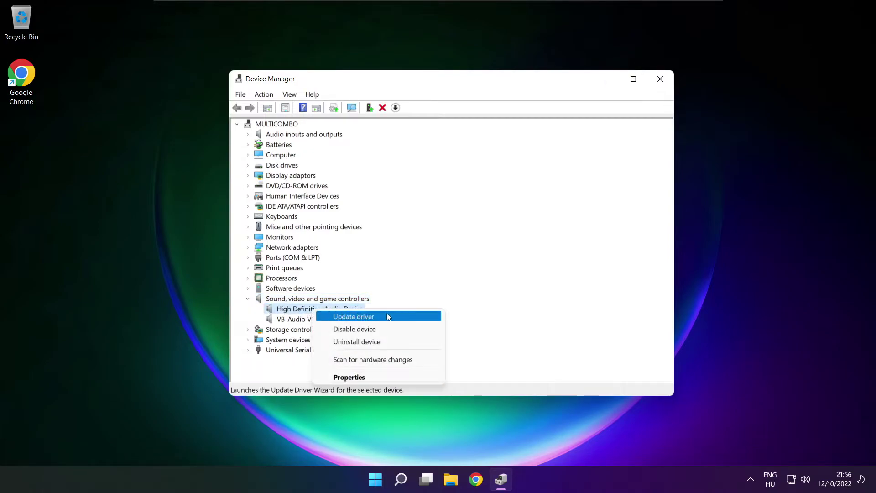
Update the driver by picking High Definition Audio Device from the compatible list and confirming the warning.
click(396, 320)
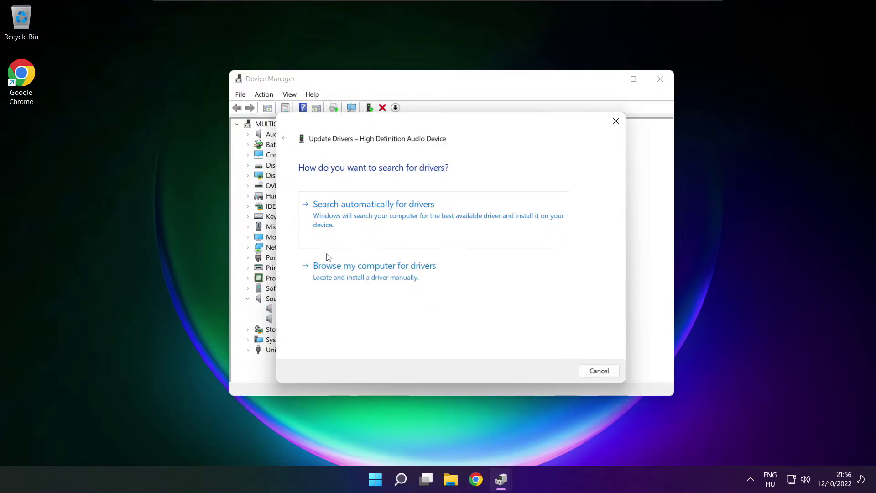
click(394, 277)
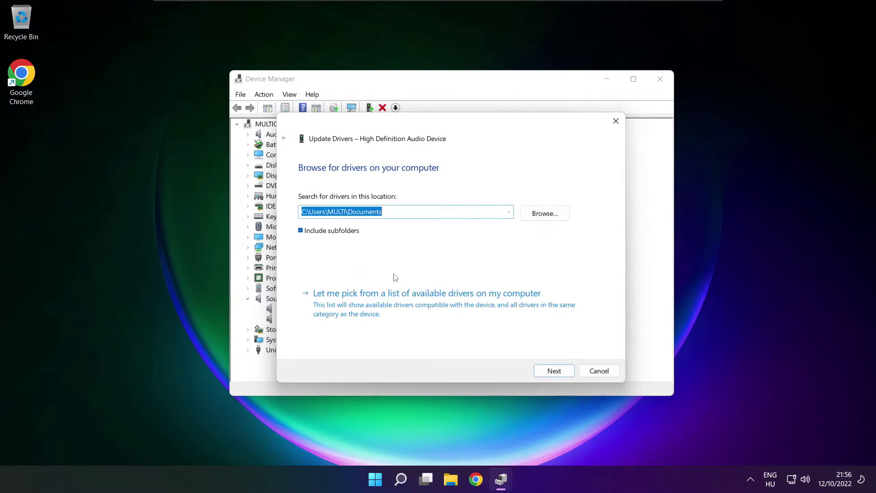
click(430, 311)
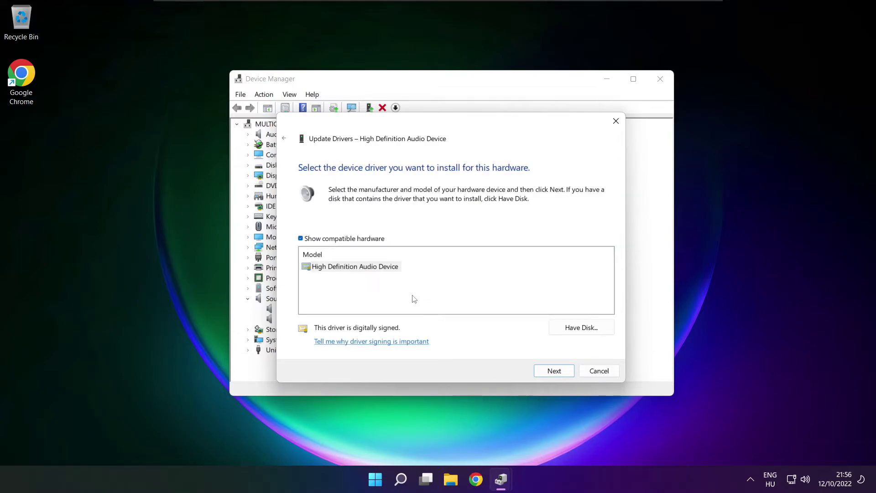
click(343, 271)
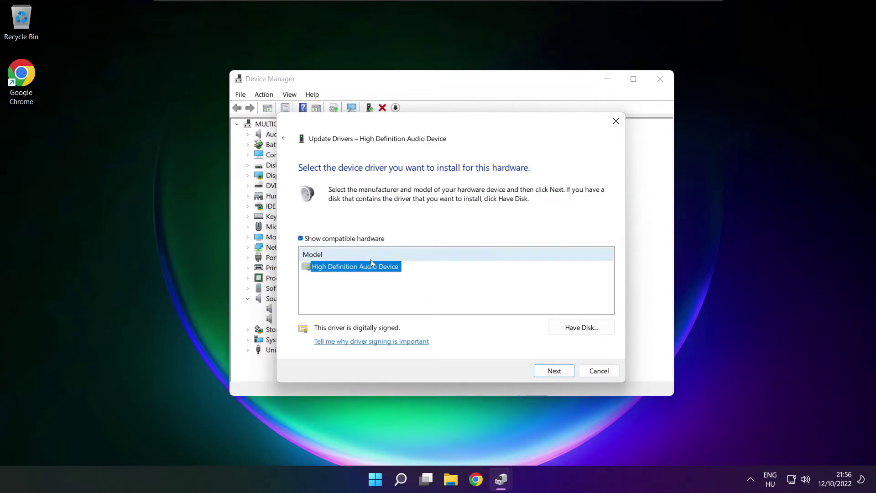
click(555, 371)
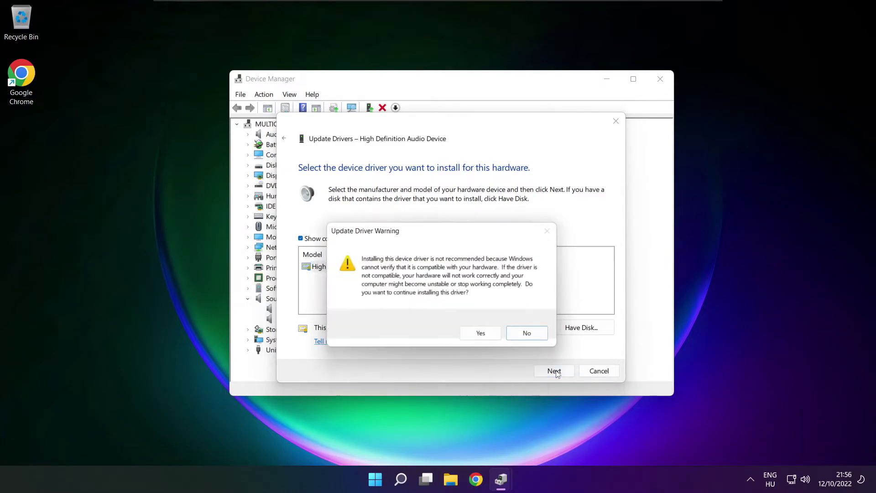
click(483, 335)
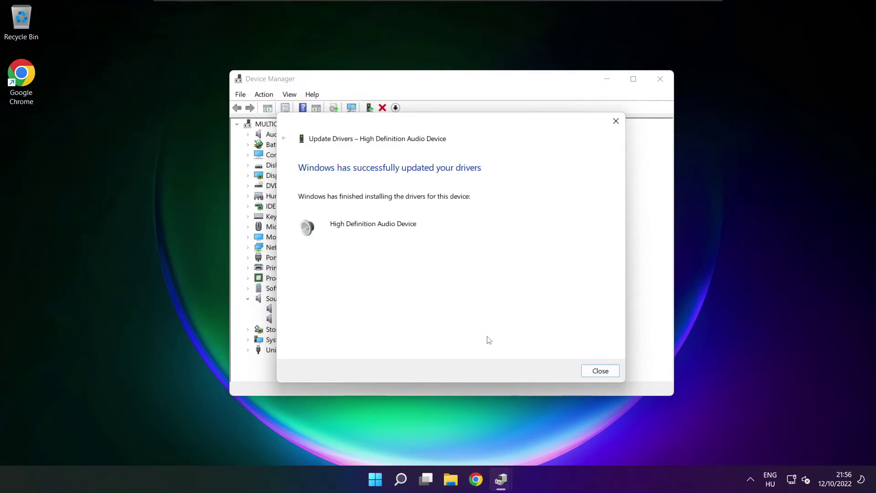
click(600, 371)
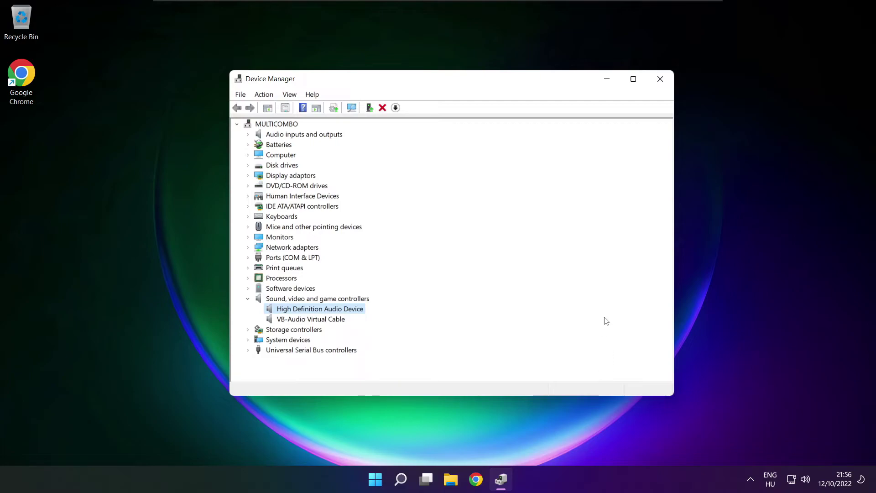
Close Device Manager and view the Start menu's power options.
click(661, 80)
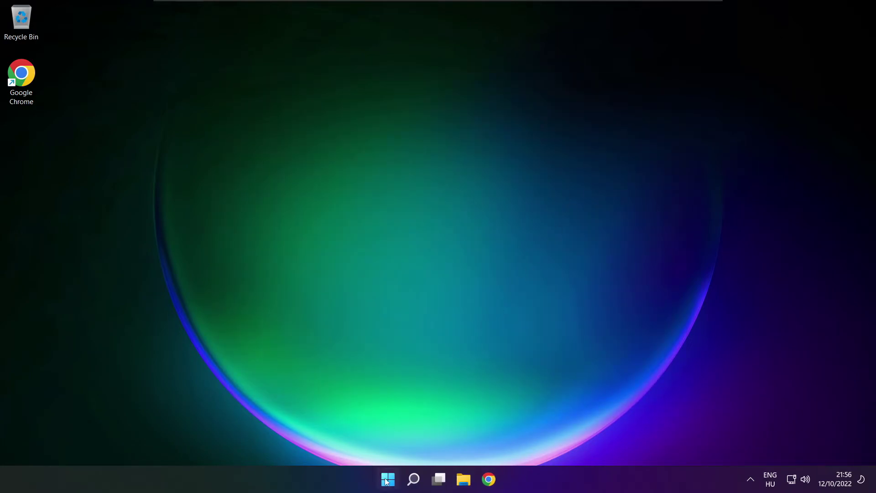
click(387, 479)
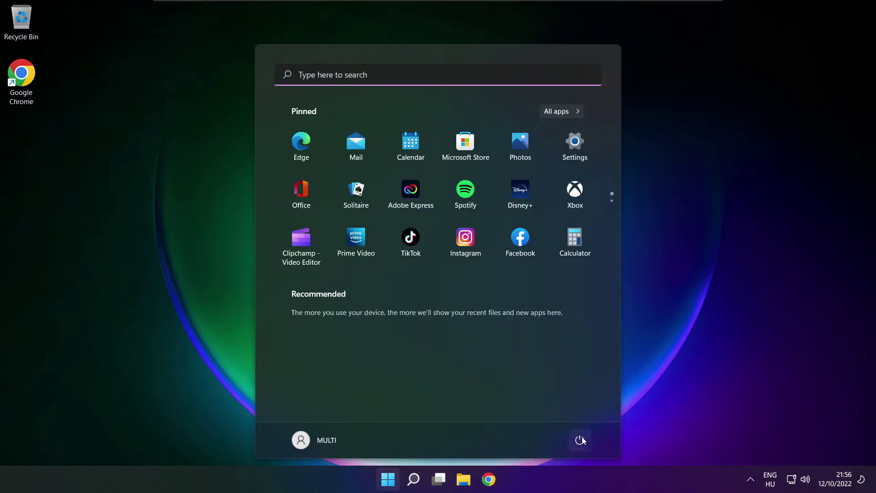
click(580, 440)
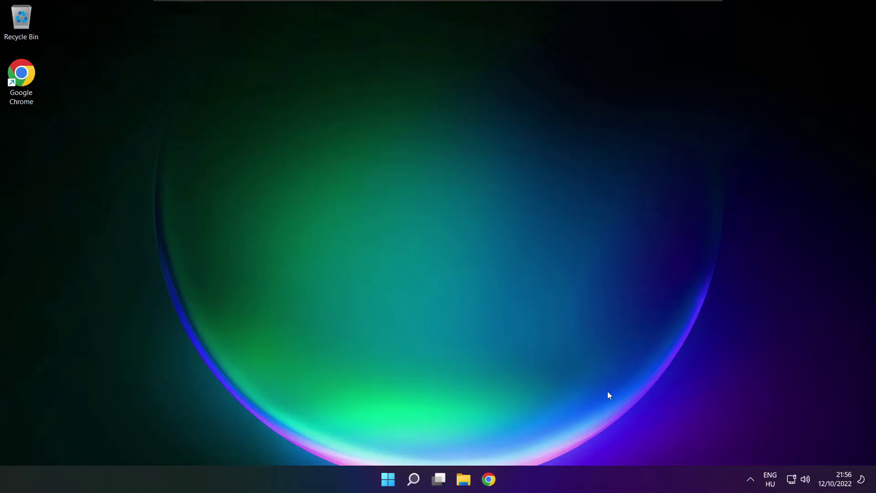
Open Sound settings from the tray speaker icon and scroll down to the Advanced section.
right_click(806, 480)
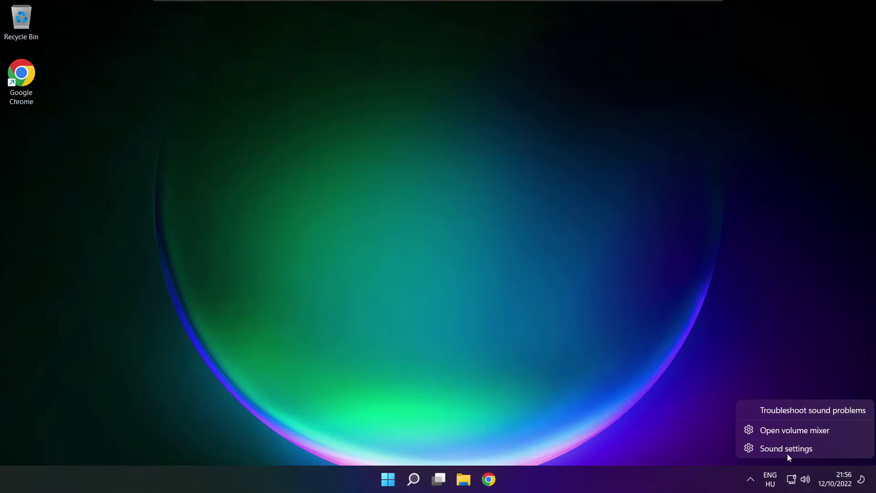
click(809, 450)
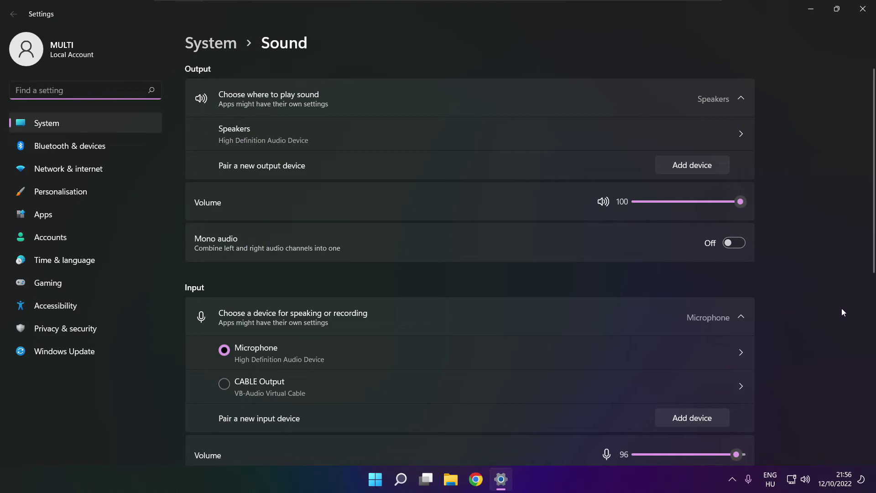
scroll(874, 205, down, 7)
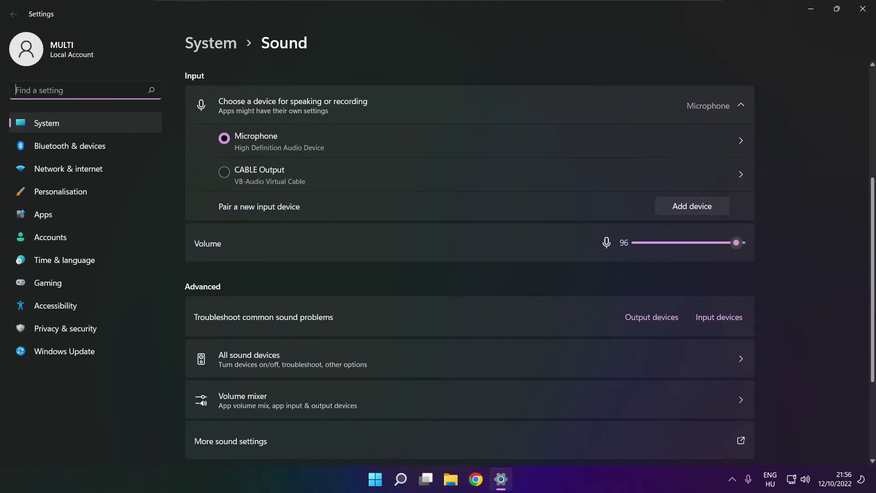
scroll(874, 206, down, 1)
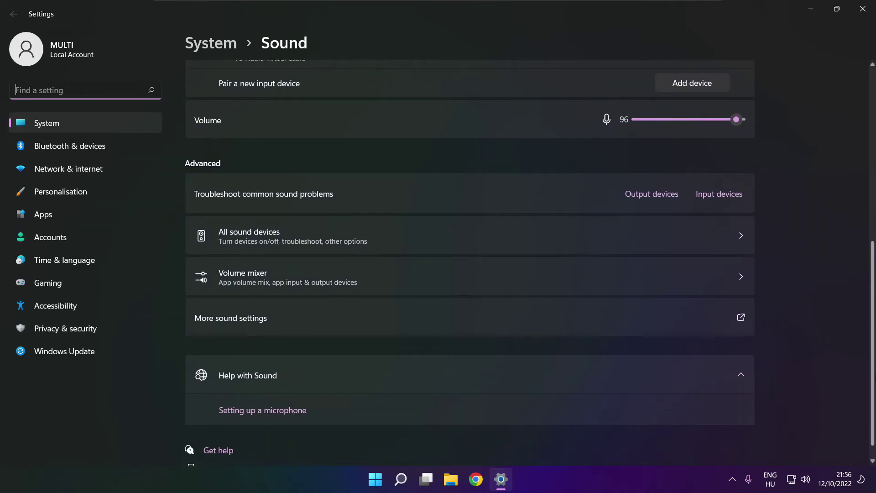
scroll(470, 265, down, 1)
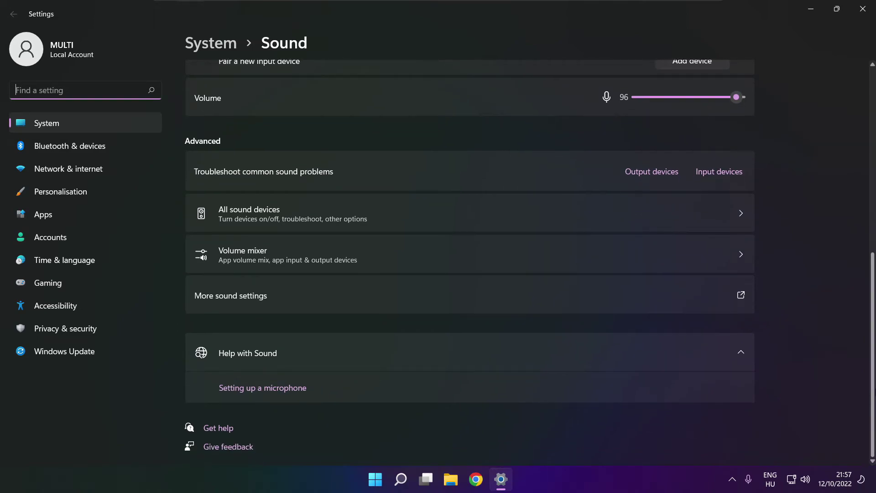
Launch the Playing Audio troubleshooter for output devices.
click(655, 177)
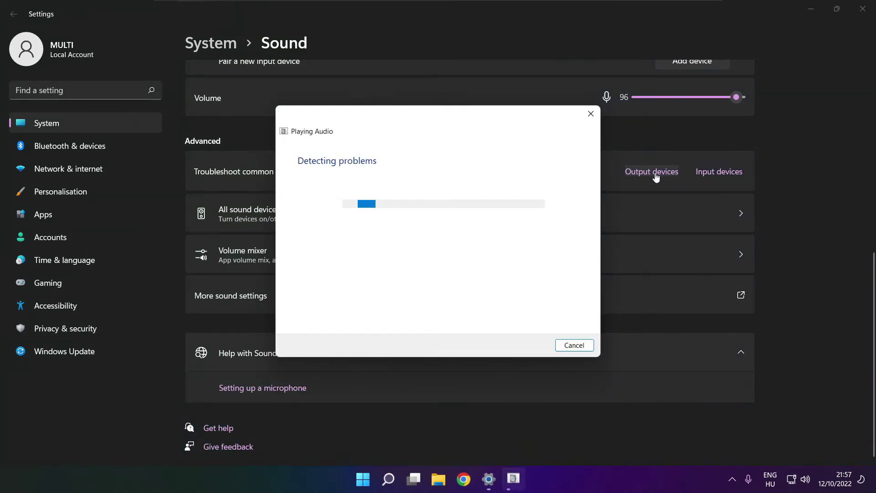